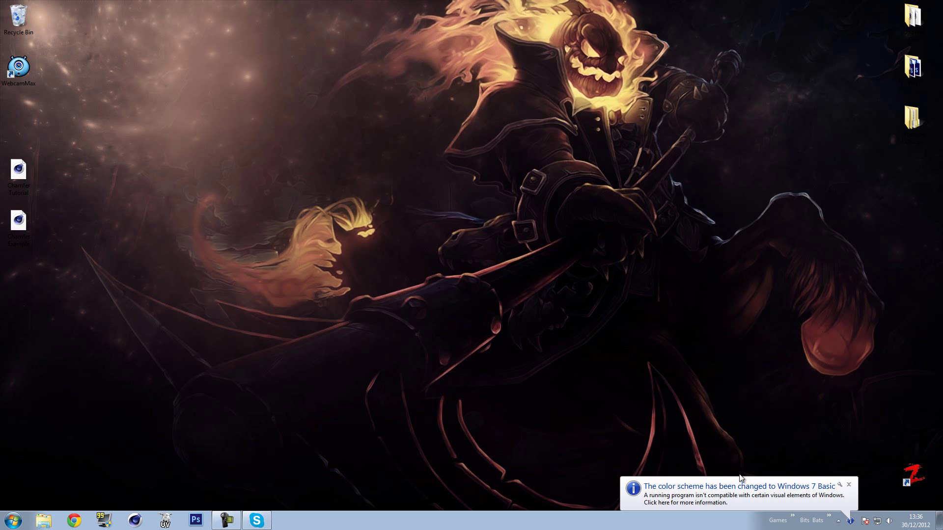
Close the 'color scheme has been changed' balloon above the system tray.
click(848, 485)
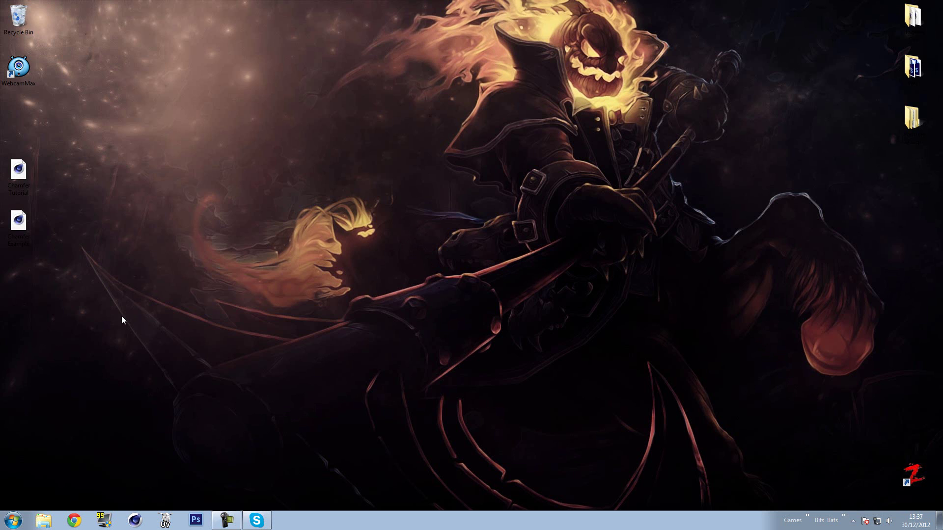
Browse to C:\Windows and check the details of the atiogl XML file.
click(13, 519)
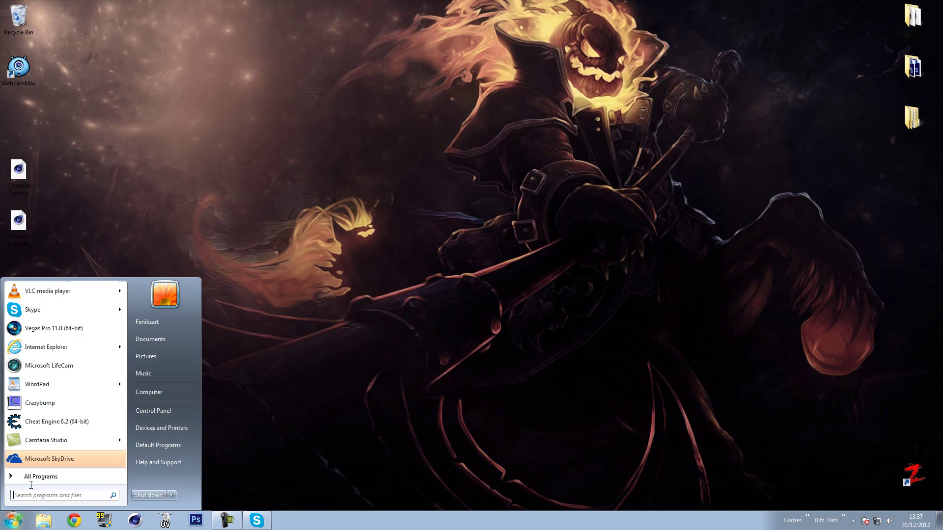
click(164, 396)
double_click(576, 158)
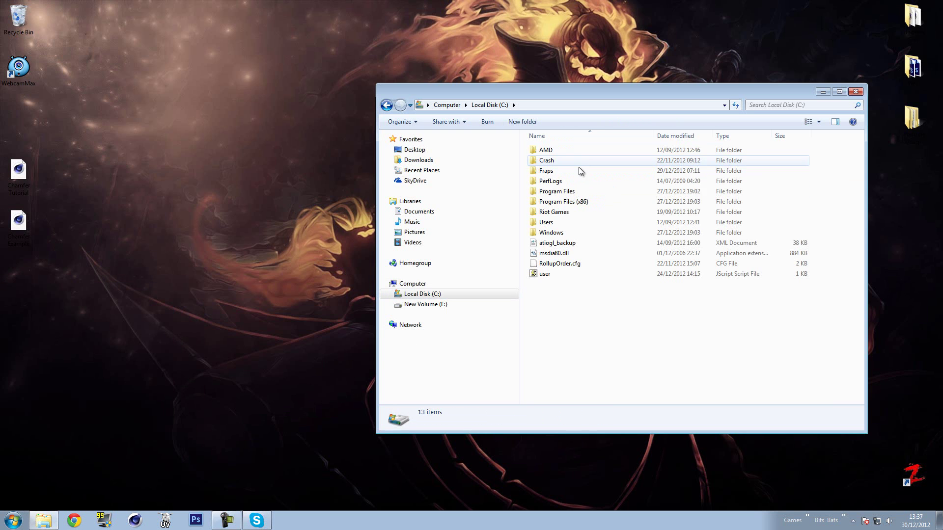
double_click(551, 232)
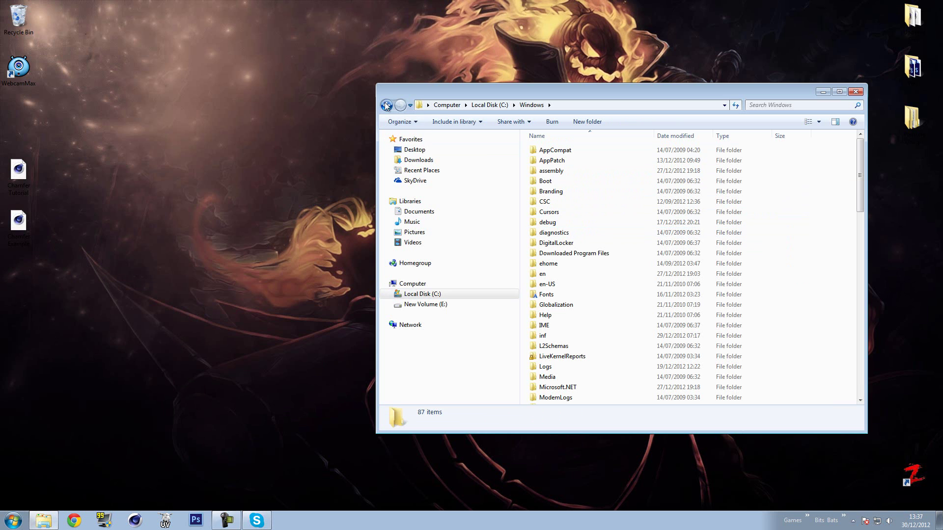
scroll(634, 238, down, 6)
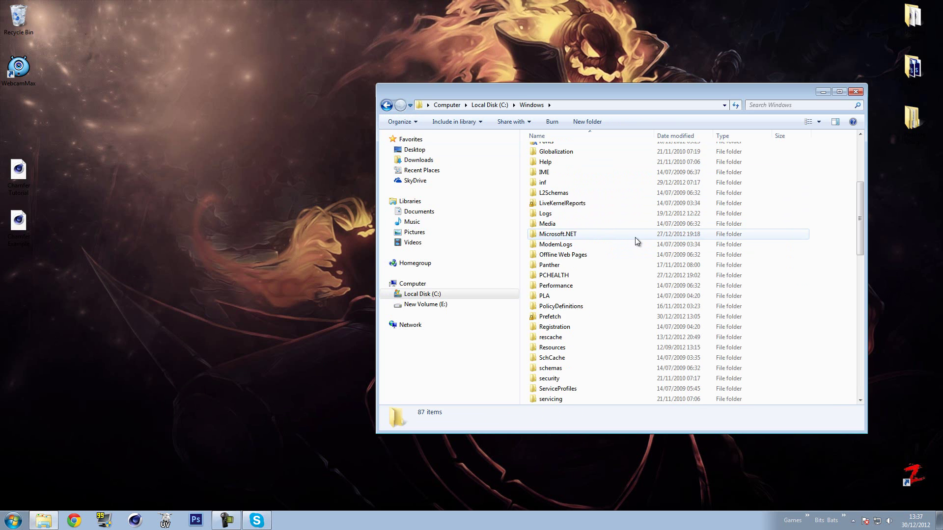
scroll(634, 237, down, 7)
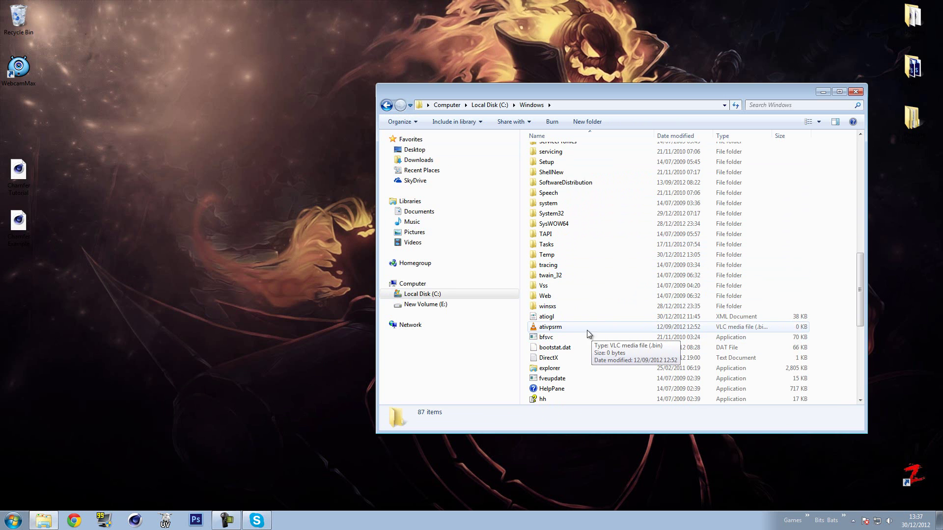
click(561, 316)
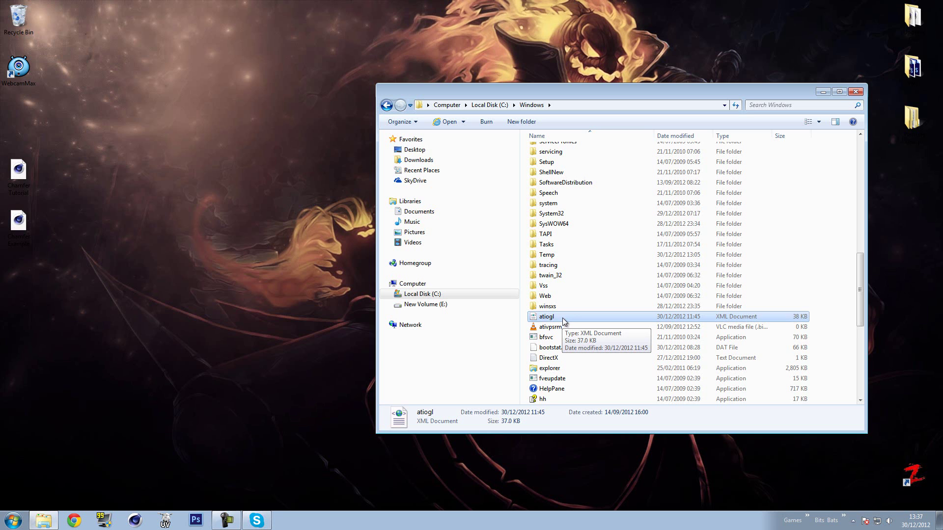
Go back to Local Disk (C:) and select the atiogl_backup XML file.
click(386, 105)
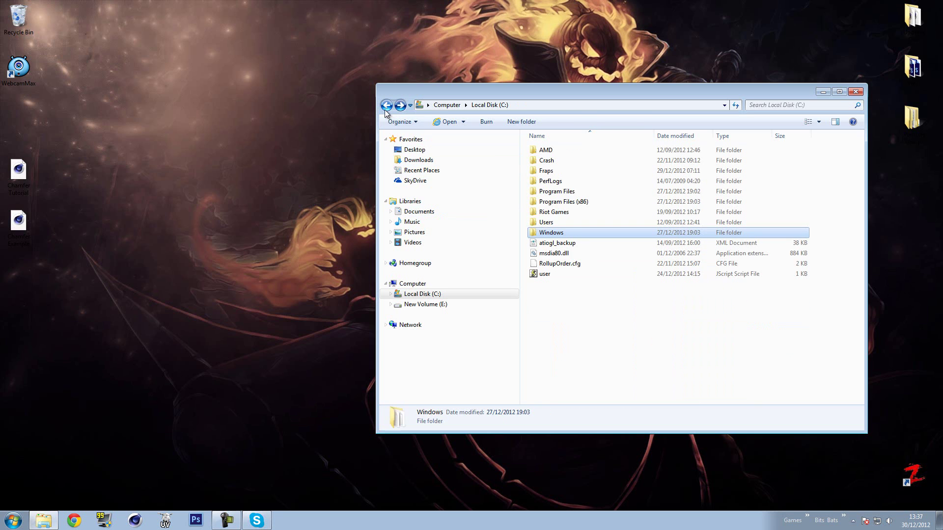
click(570, 296)
click(570, 244)
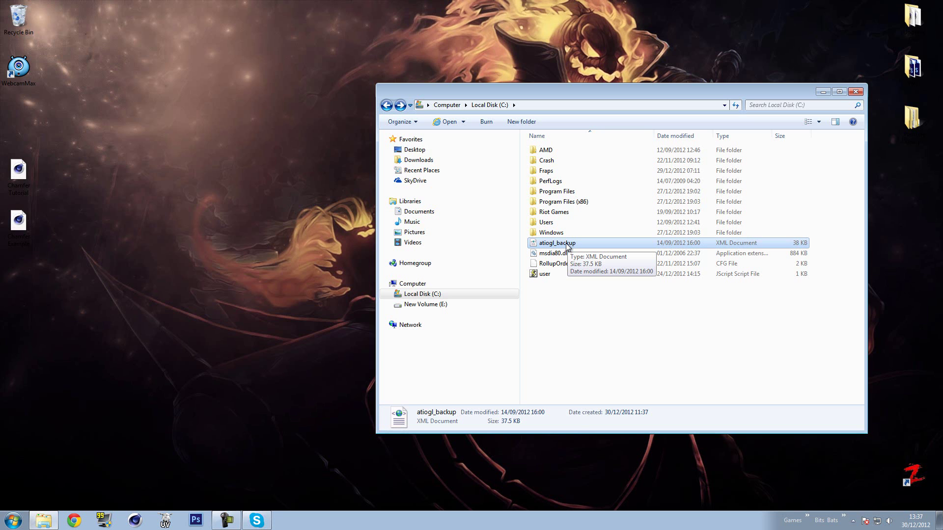
Open atiogl_backup in Notepad and search for 'cinebench'.
right_click(567, 245)
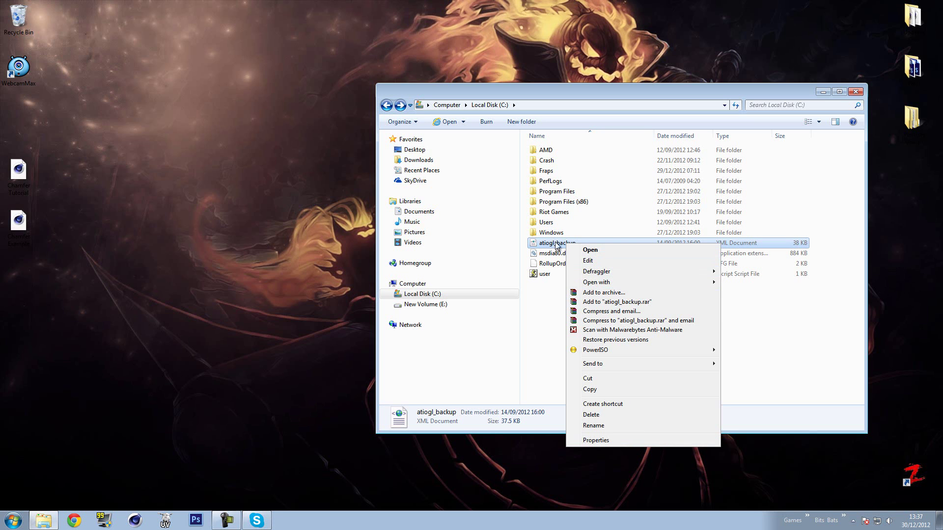
mouse_move(622, 284)
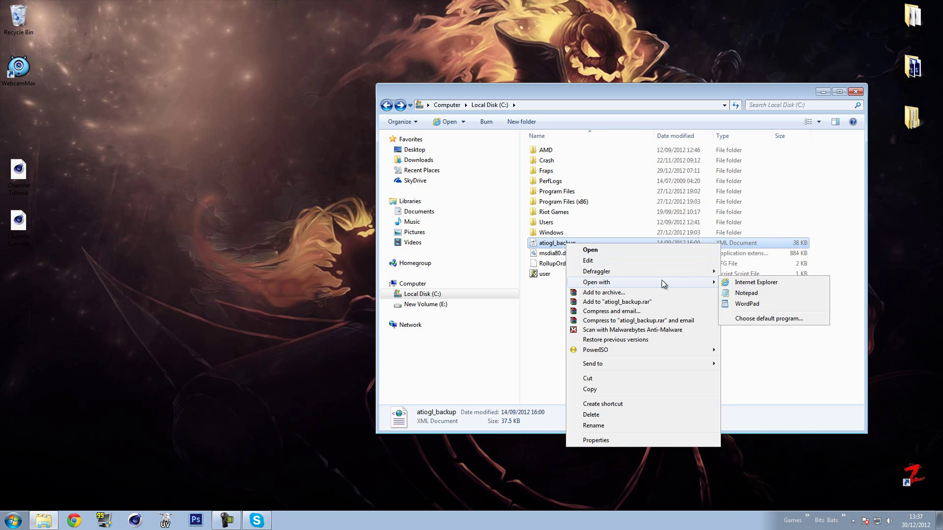
click(763, 294)
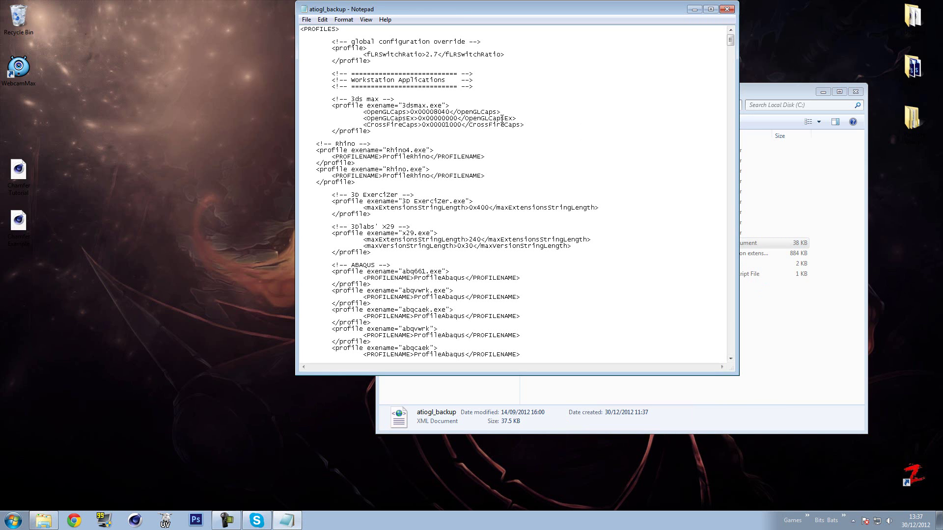
key(ctrl+f)
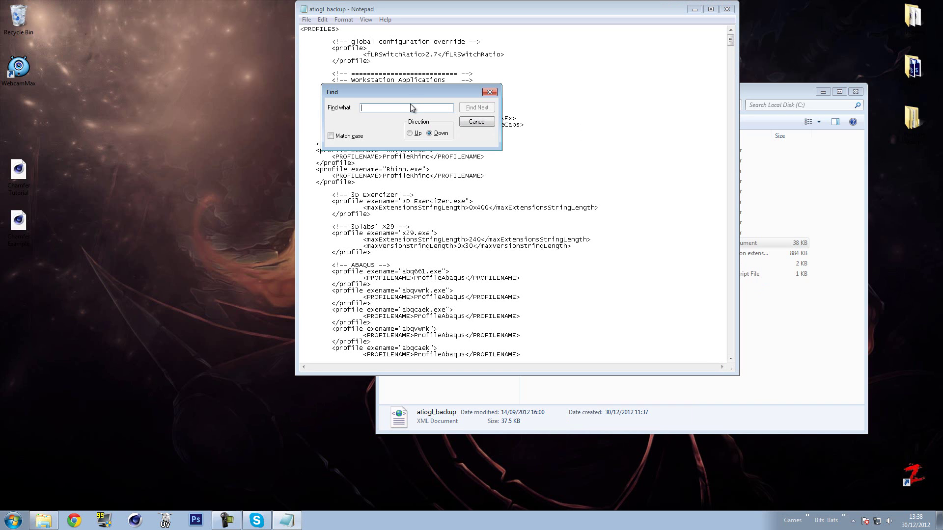
text(cinebench)
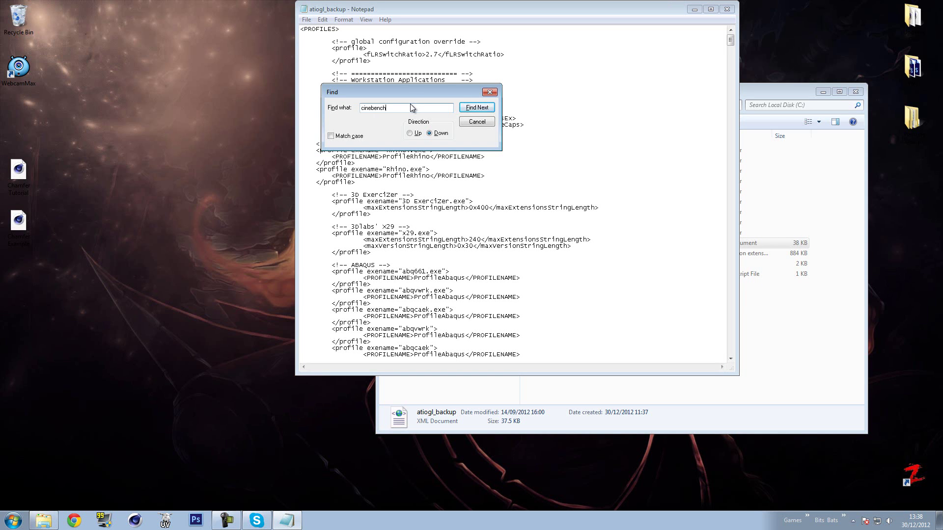
key(Return)
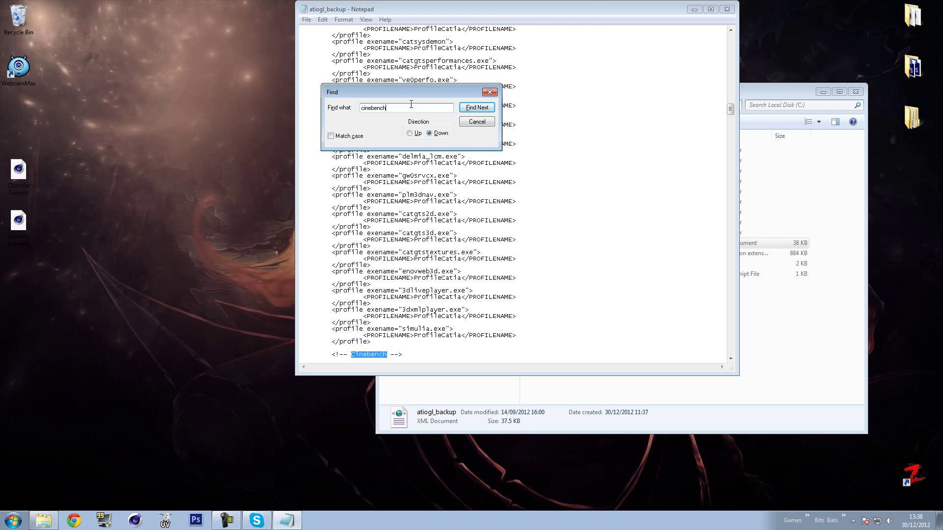
Delete the whole Cinebench profile block and the leftover blank lines before dissolve.
click(489, 91)
scroll(518, 125, down, 2)
scroll(518, 124, down, 4)
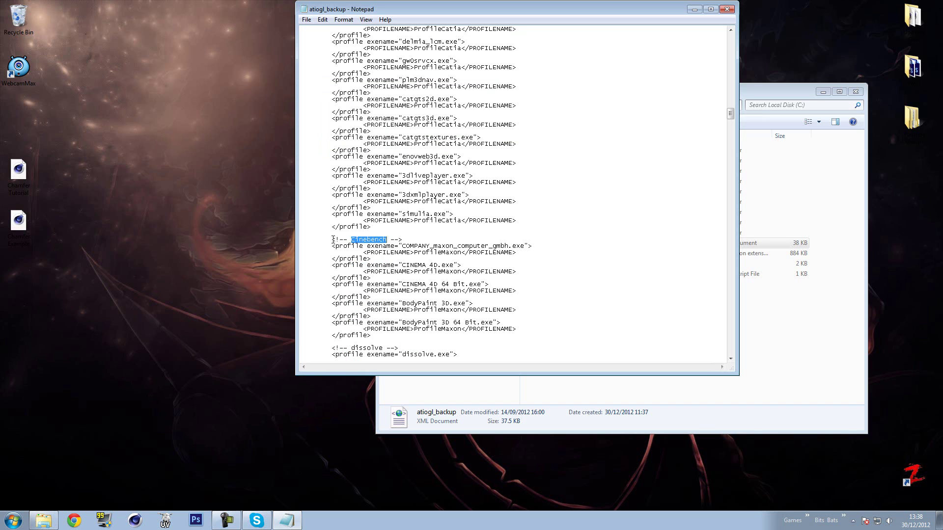
drag(333, 239, 378, 335)
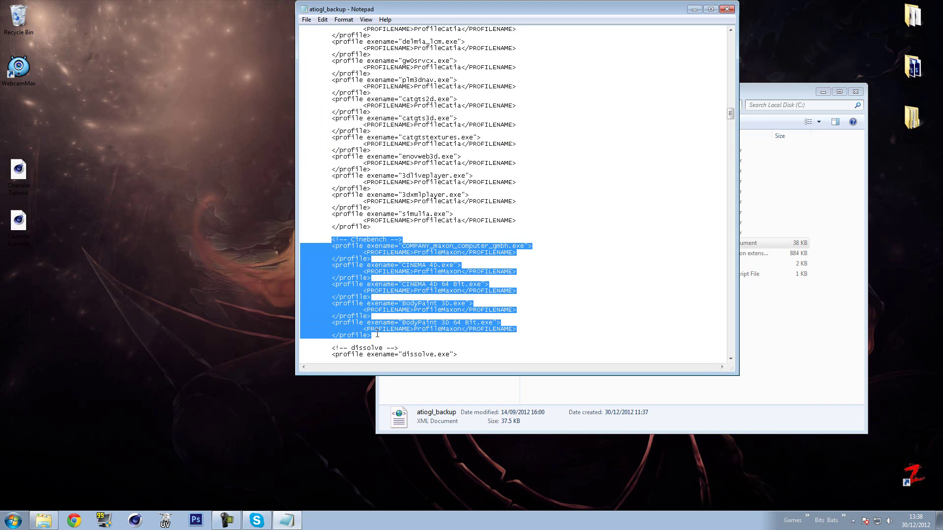
key(Delete)
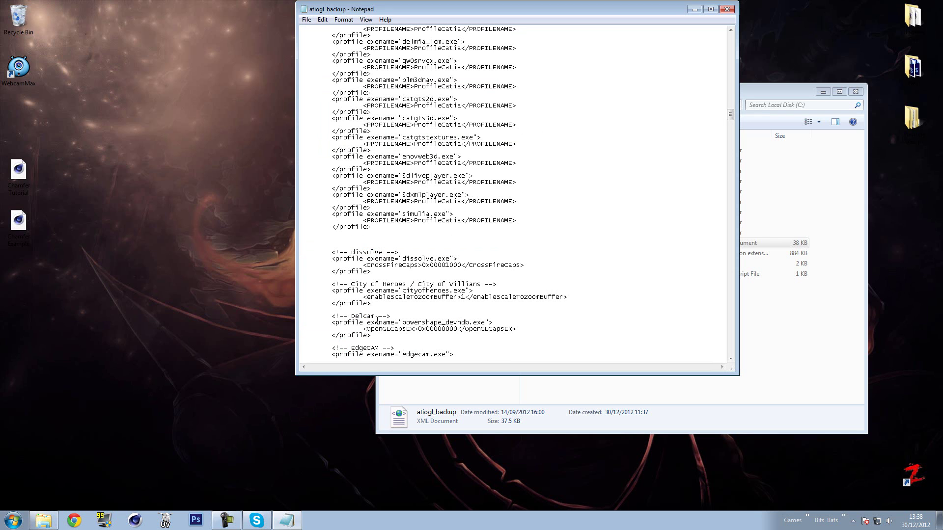
drag(327, 246, 290, 237)
key(Delete)
key(BackSpace)
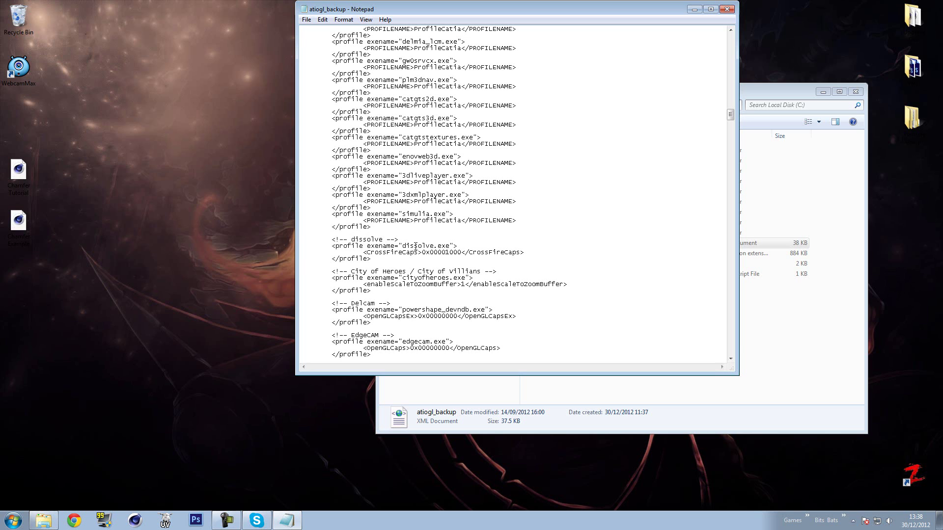
Close atiogl_backup without saving and open the Windows folder.
click(726, 9)
click(493, 268)
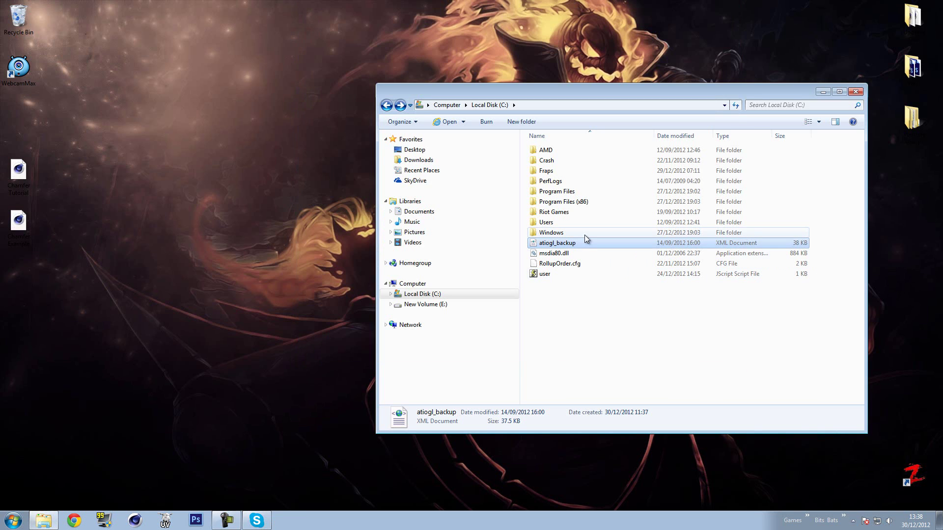
double_click(547, 232)
scroll(584, 255, down, 13)
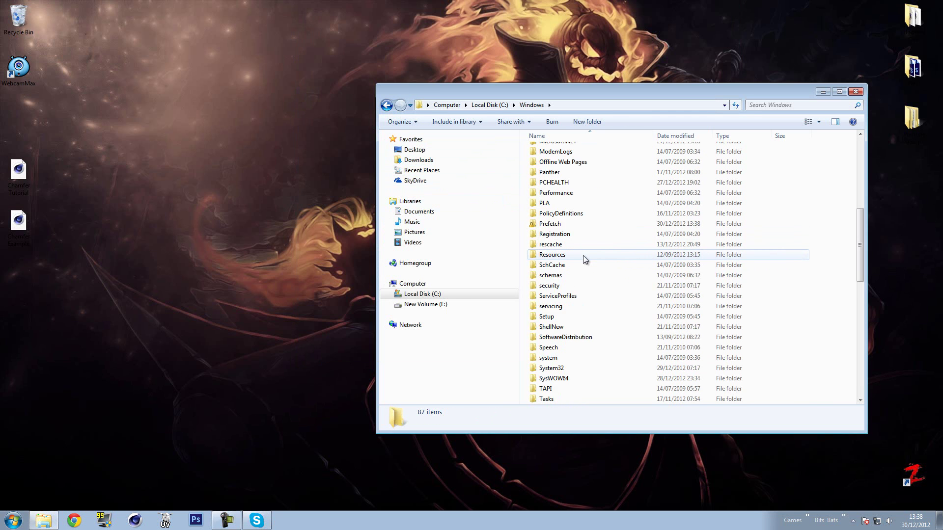
Search the Windows folder's atiogl file in Notepad for 'cinebench', find nothing, and close it.
right_click(554, 320)
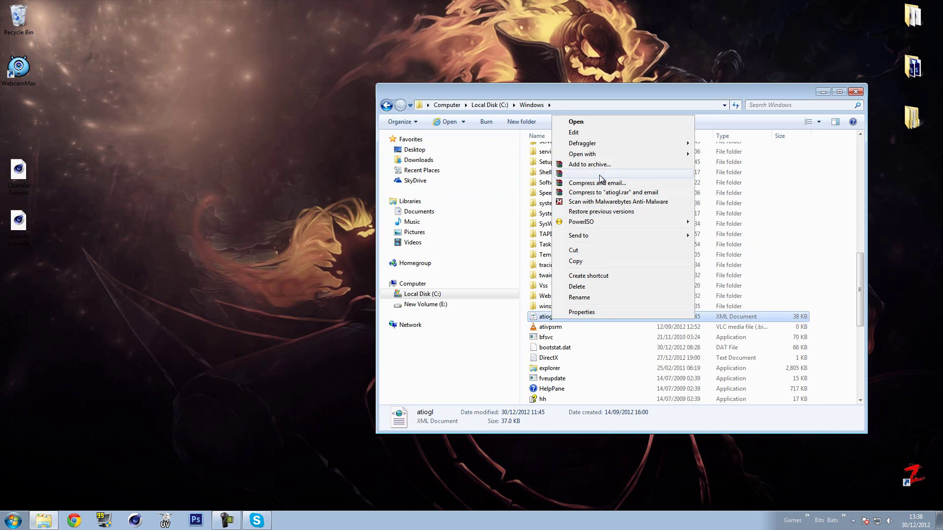
mouse_move(606, 152)
click(736, 165)
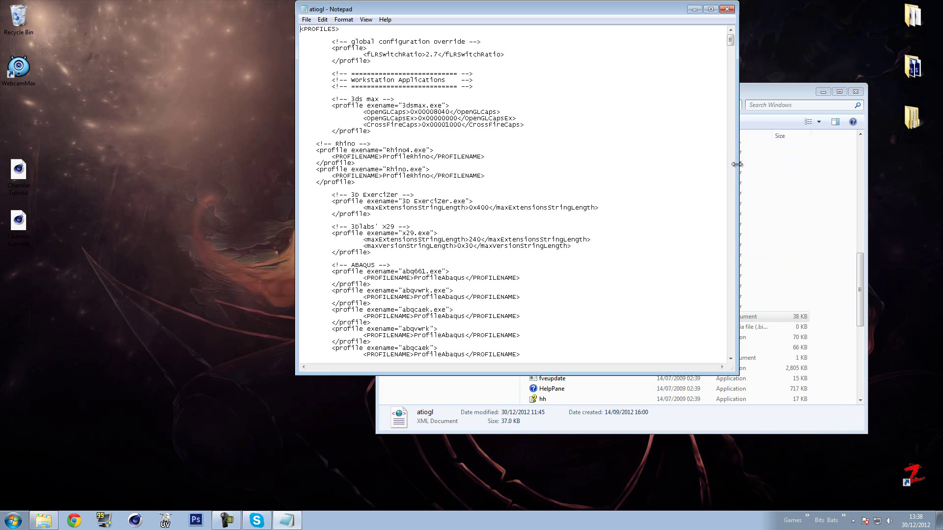
key(ctrl+f)
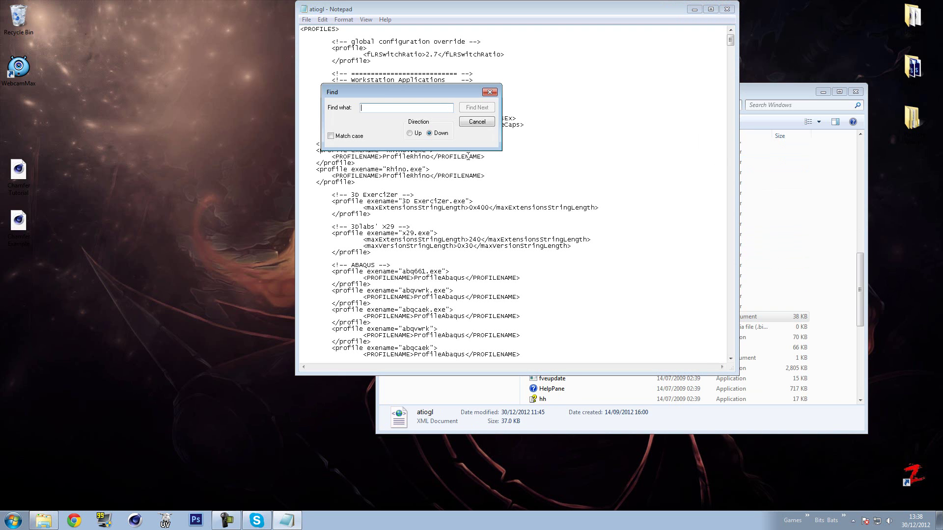
text(cinebench)
key(Return)
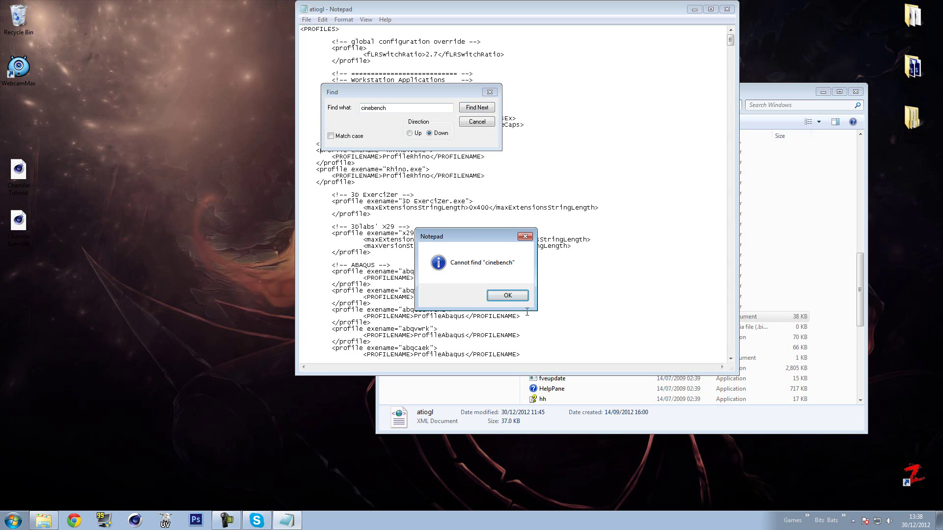
click(520, 293)
click(477, 121)
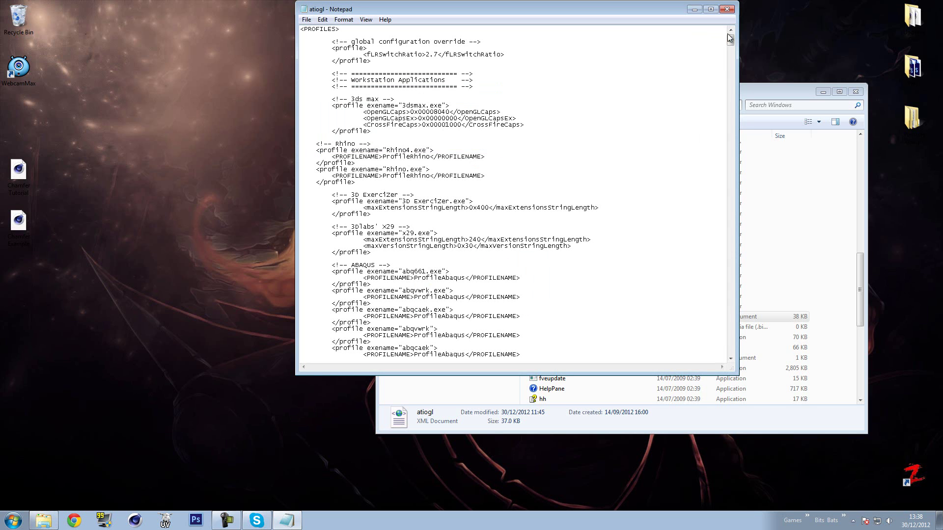
click(727, 9)
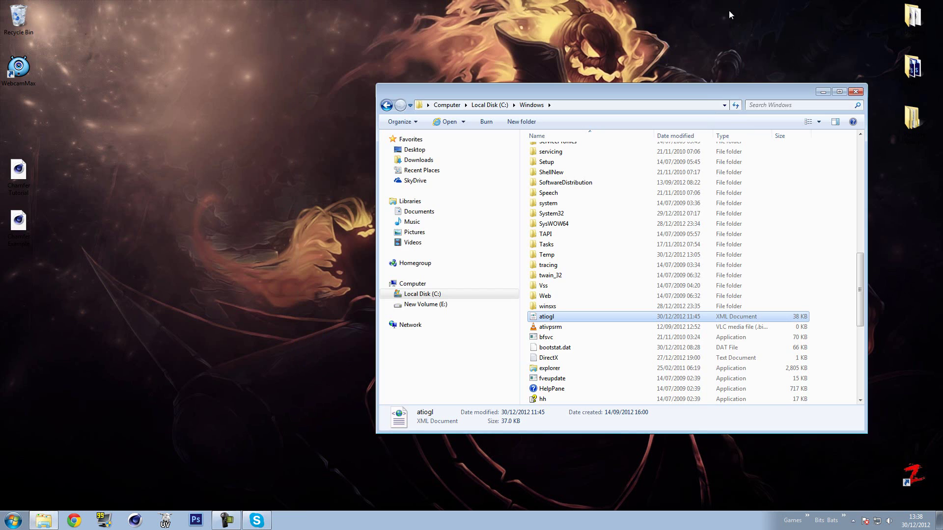
Close Explorer, add a Cube primitive, and set the viewport to Gouraud Shading (Lines).
click(855, 92)
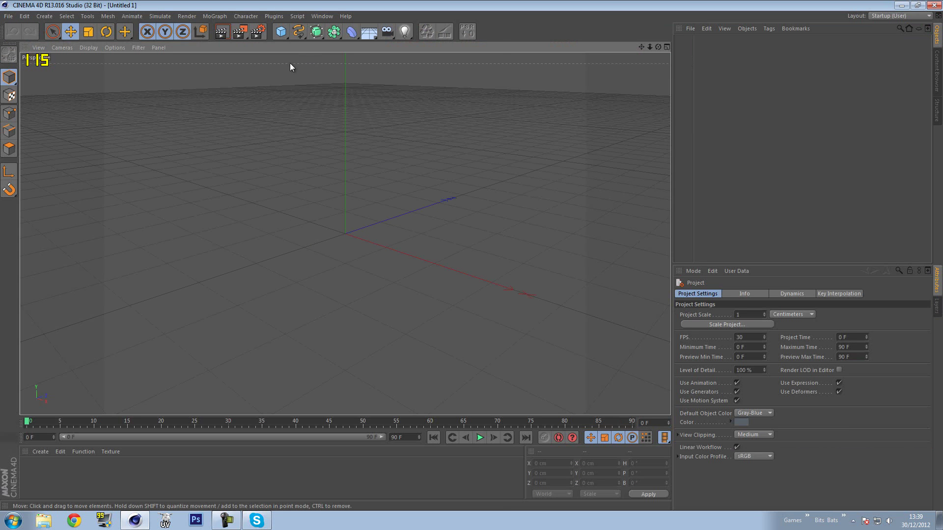
click(279, 33)
click(352, 41)
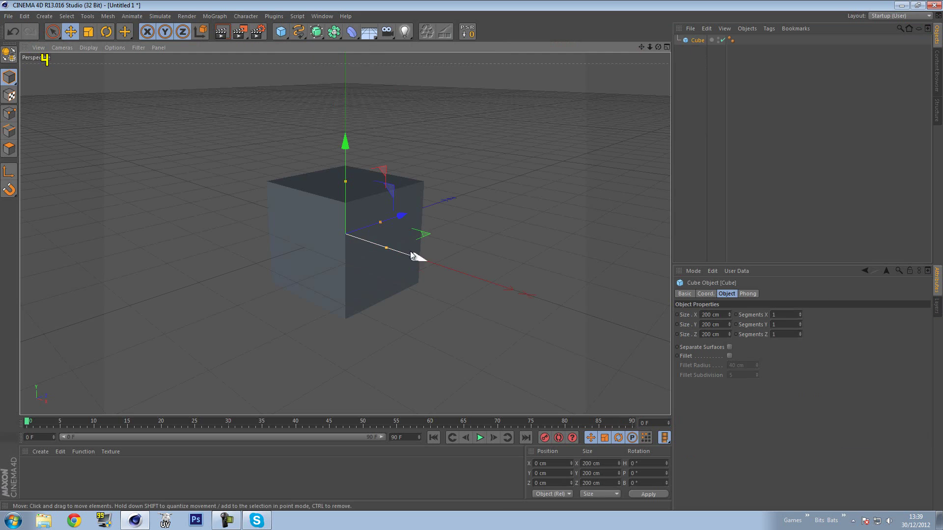
mouse_move(445, 237)
alt+mouse_down()
mouse_move(520, 193)
mouse_move(326, 108)
mouse_move(320, 214)
mouse_move(392, 148)
mouse_move(251, 164)
mouse_move(255, 172)
mouse_move(481, 169)
mouse_move(48, 152)
mouse_move(549, 144)
mouse_move(465, 257)
mouse_move(417, 105)
mouse_move(244, 141)
mouse_move(354, 150)
alt+mouse_up()
click(88, 47)
click(116, 72)
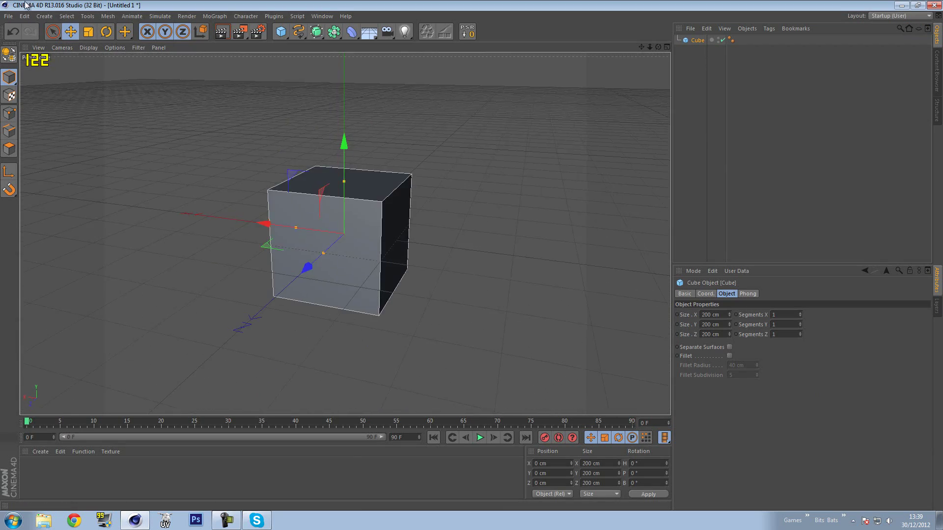
Tick Use OpenGL on the Preferences OpenGL page and orbit the cube to test redraw.
click(24, 15)
click(40, 172)
click(372, 149)
drag(479, 104, 704, 107)
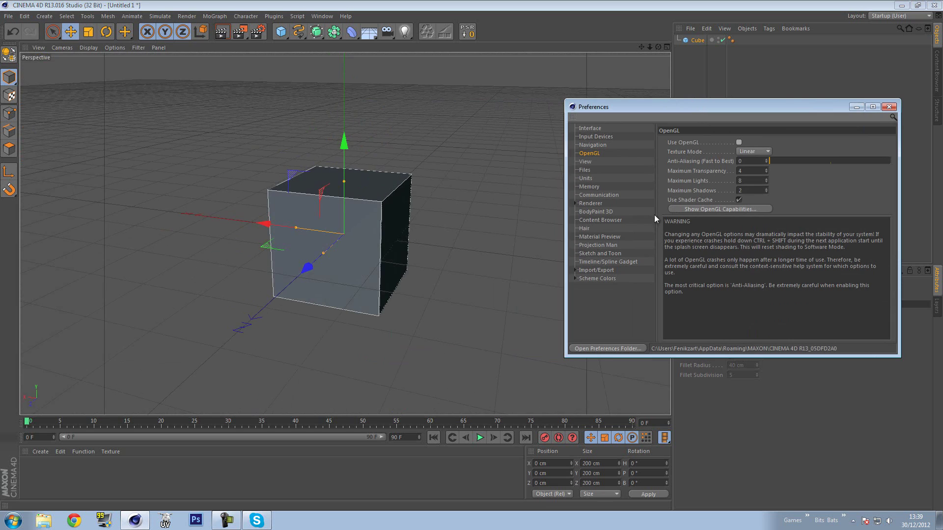
alt+drag(461, 158, 323, 147)
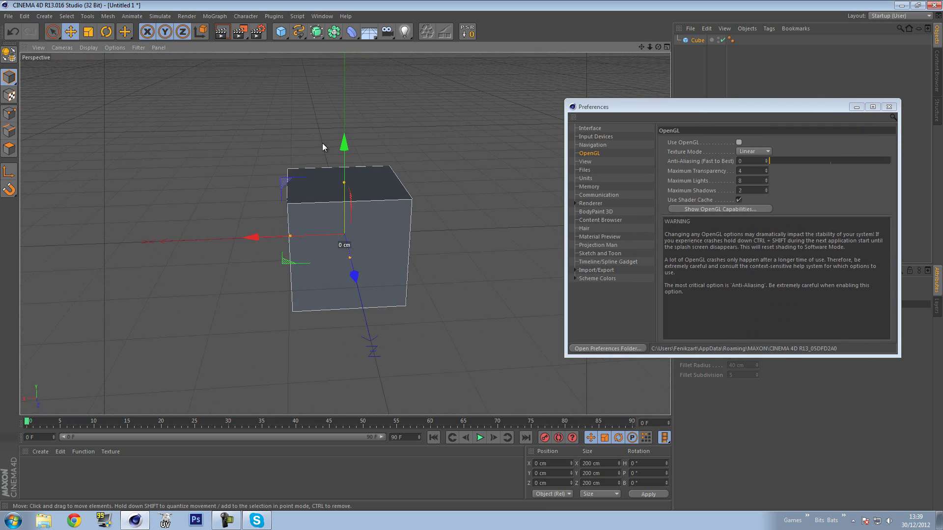
click(738, 142)
alt+drag(491, 189, 360, 127)
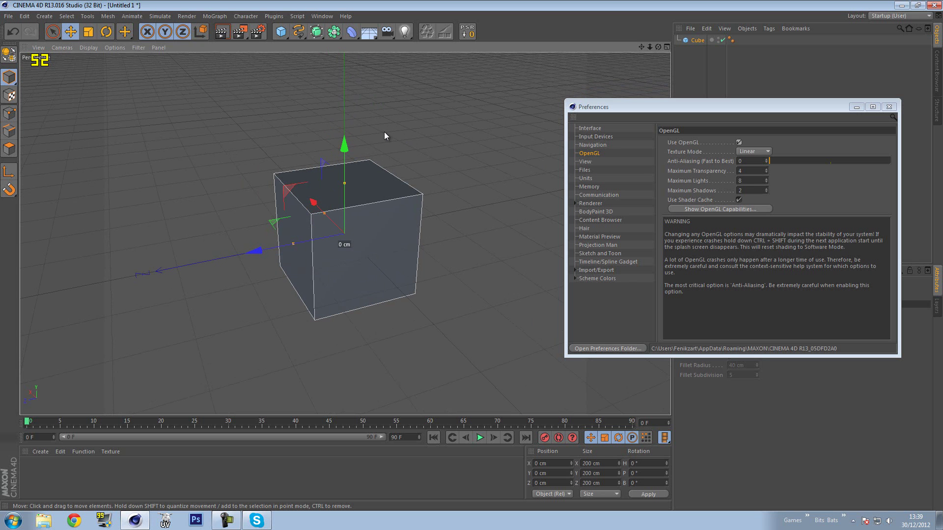
alt+drag(415, 193, 384, 226)
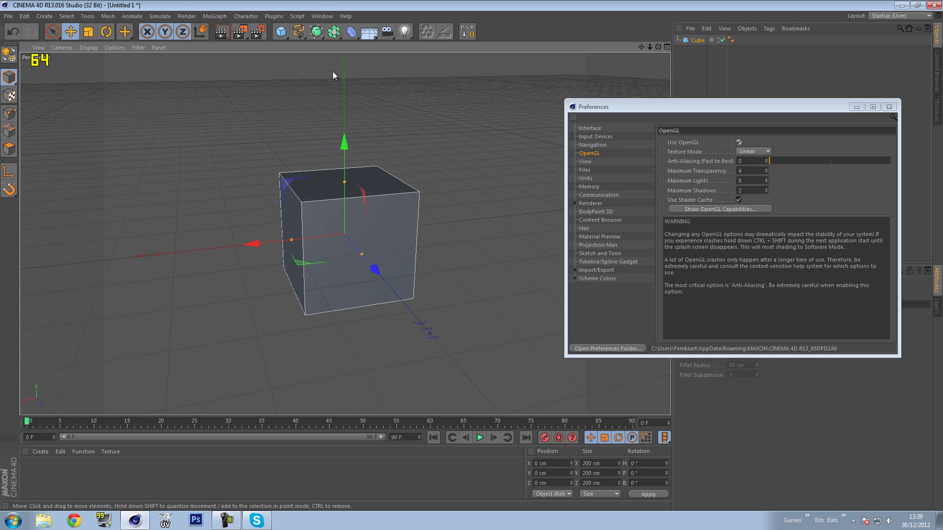
Parent the cube under a HyperNURBS and set Subdivision Editor to 5.
alt+drag(316, 31, 345, 40)
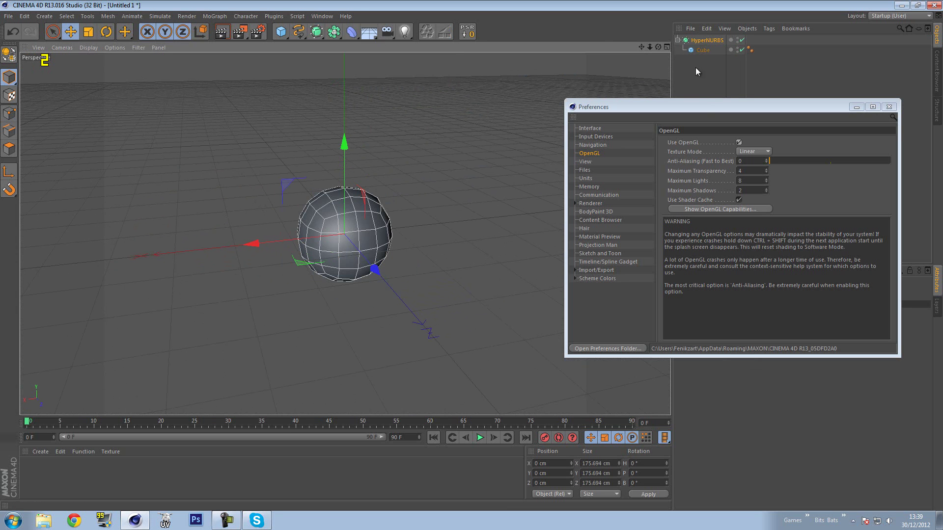
drag(688, 107, 124, 145)
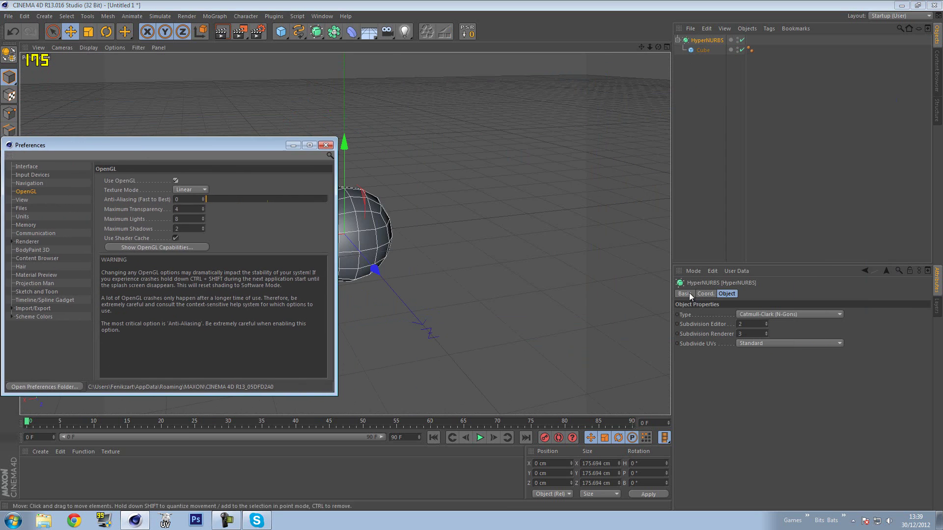
drag(767, 329, 769, 328)
click(769, 328)
drag(233, 144, 798, 120)
alt+drag(450, 202, 388, 179)
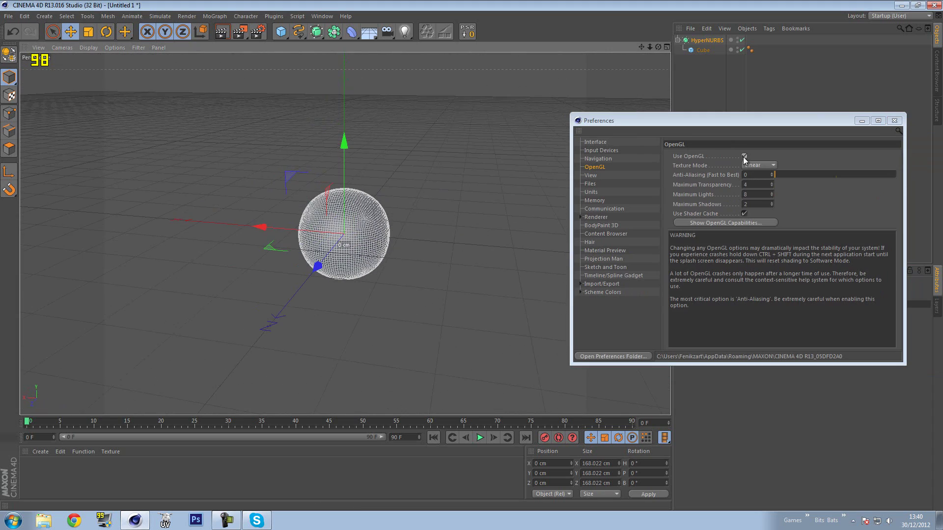
Toggle Use OpenGL off and back on while orbiting the sphere, then close Preferences.
click(744, 156)
mouse_move(523, 222)
alt+mouse_down()
mouse_move(385, 215)
mouse_move(308, 94)
mouse_move(476, 226)
mouse_move(129, 225)
mouse_move(435, 157)
mouse_move(359, 236)
mouse_move(328, 254)
mouse_move(343, 211)
mouse_move(309, 104)
mouse_move(324, 147)
mouse_move(442, 162)
alt+mouse_up()
click(744, 157)
alt+drag(465, 196, 410, 228)
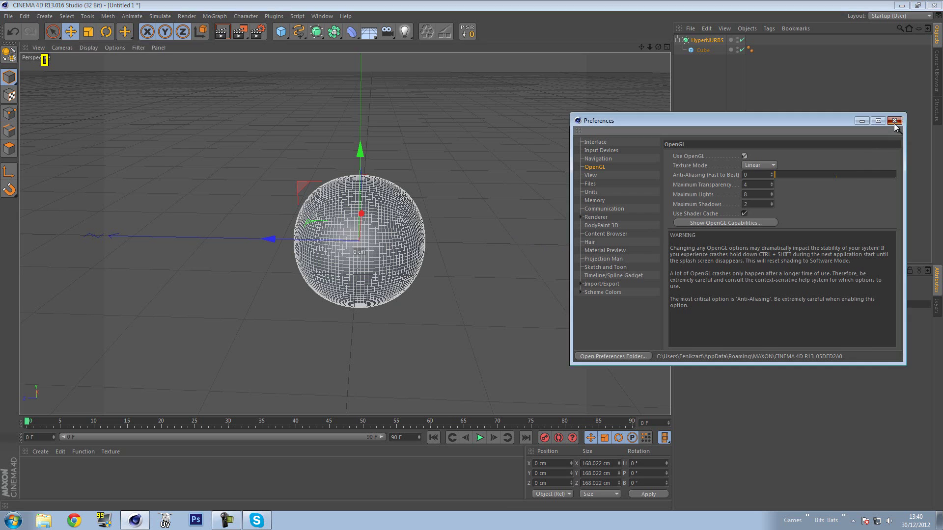
click(894, 121)
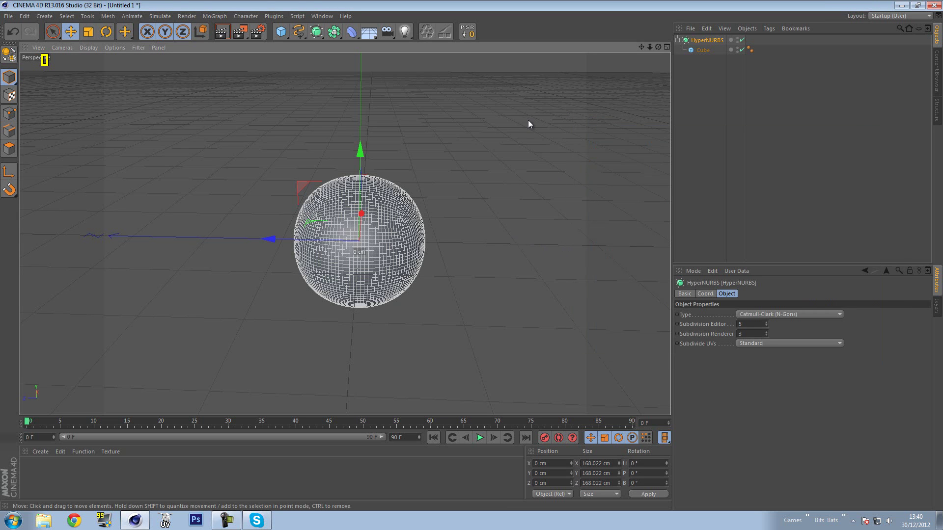